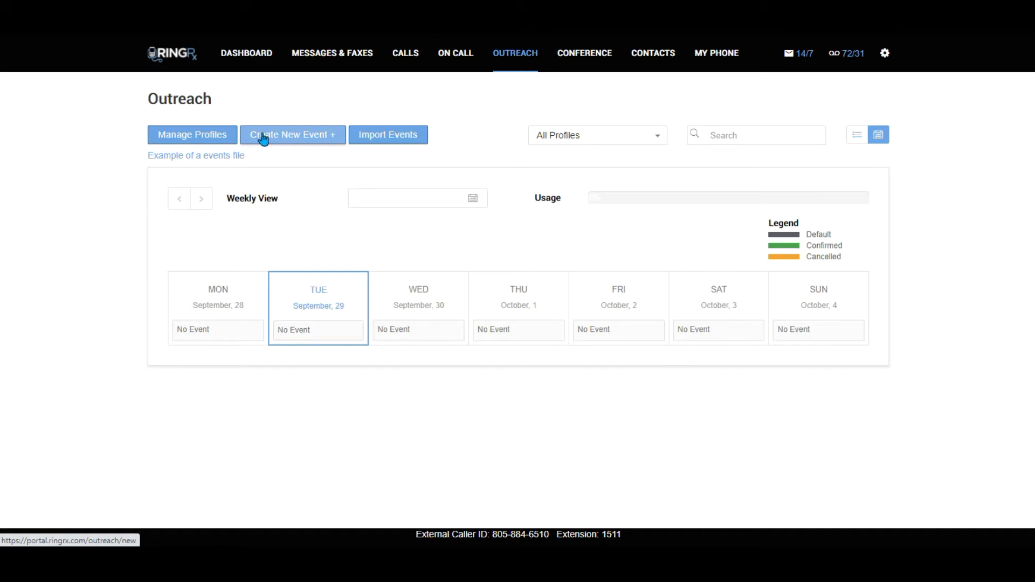
# Open the Appointment Reminder outreach profile for editing and review its general name and description settings
pyautogui.click(214, 136)
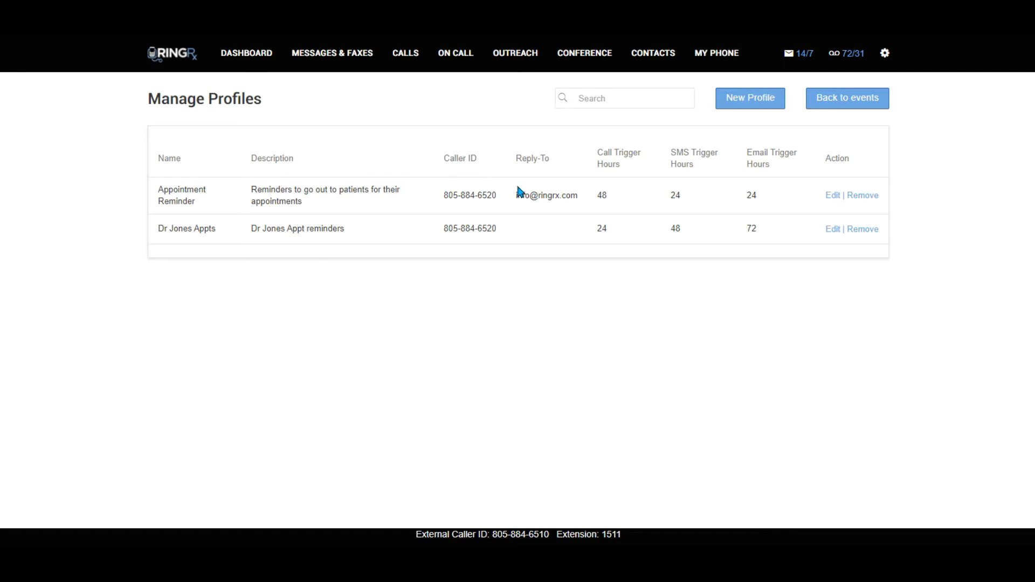
pyautogui.click(833, 196)
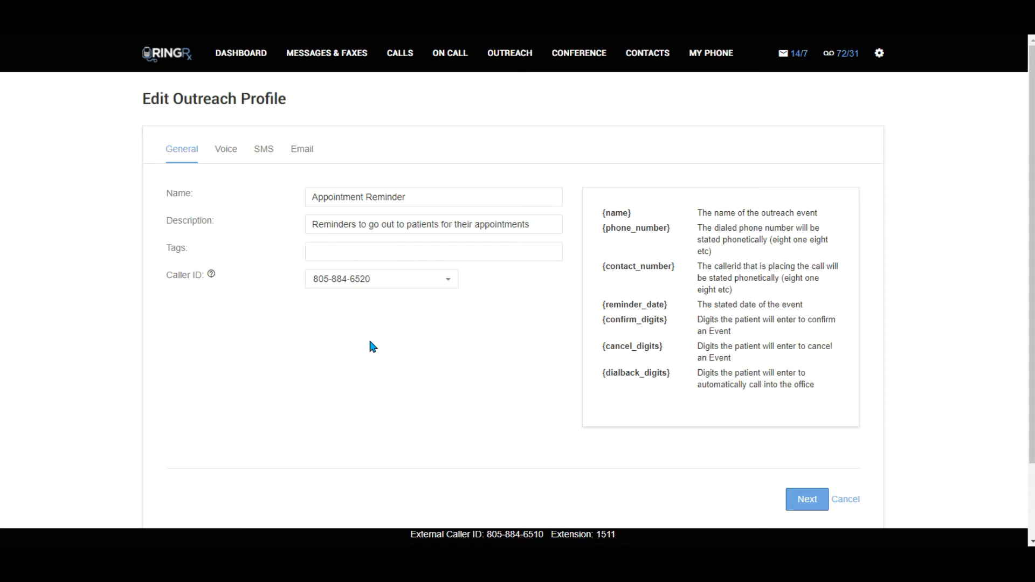
pyautogui.click(433, 197)
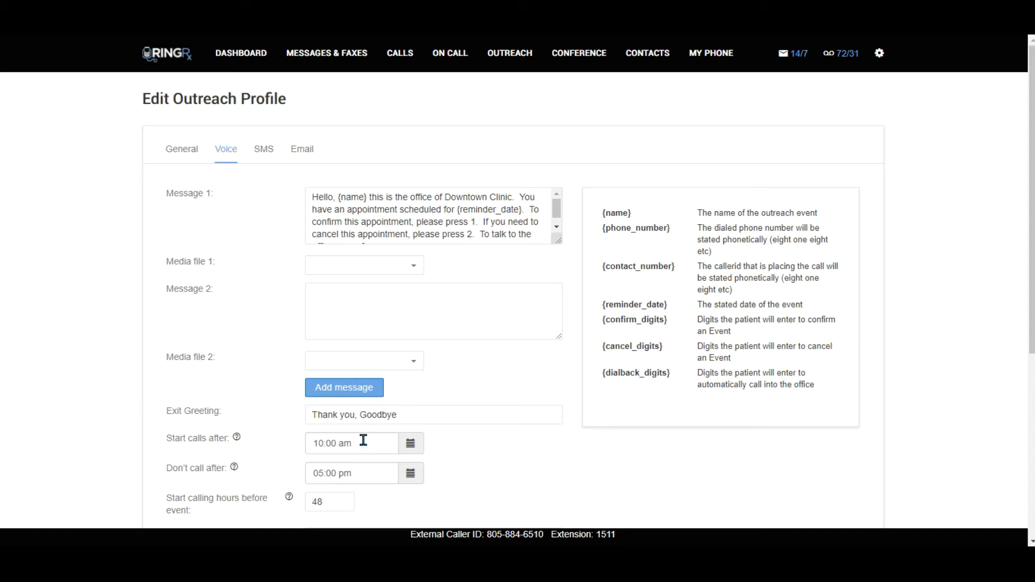
# Enlarge the first voice message box to read the full script, and add another message slot
pyautogui.click(384, 211)
pyautogui.moveTo(559, 241); pyautogui.dragTo(559, 288)
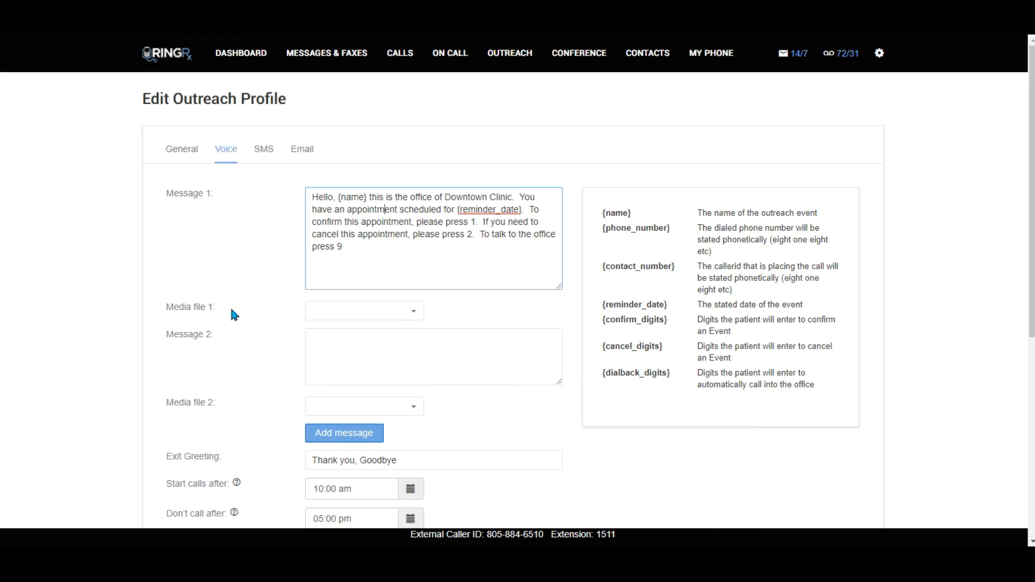
pyautogui.click(337, 435)
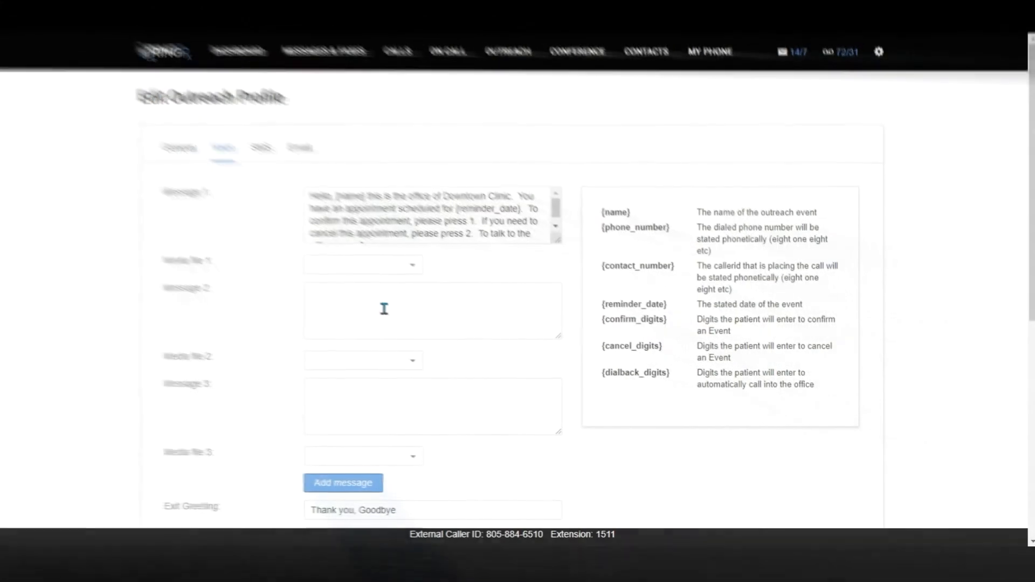
# Review the voice settings, including call times and the confirm, cancel and dialback digits
pyautogui.scroll(-3, 271, 361)
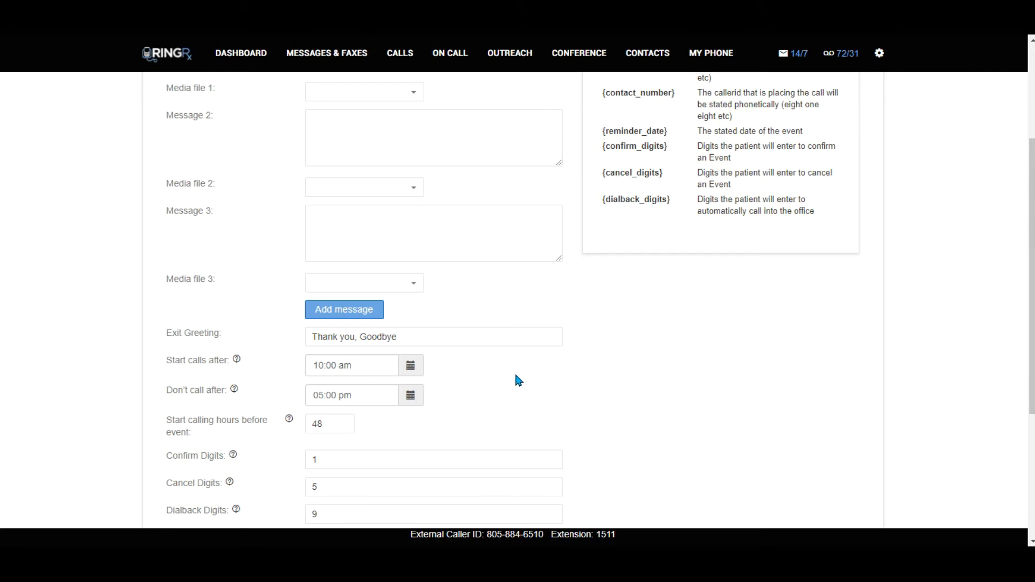
pyautogui.scroll(-2, 516, 381)
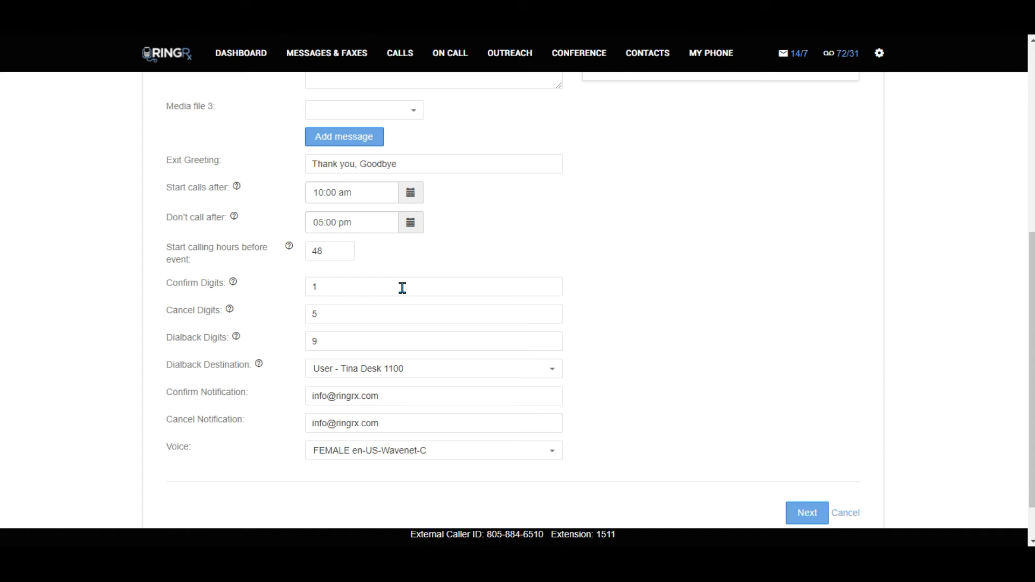
pyautogui.click(400, 309)
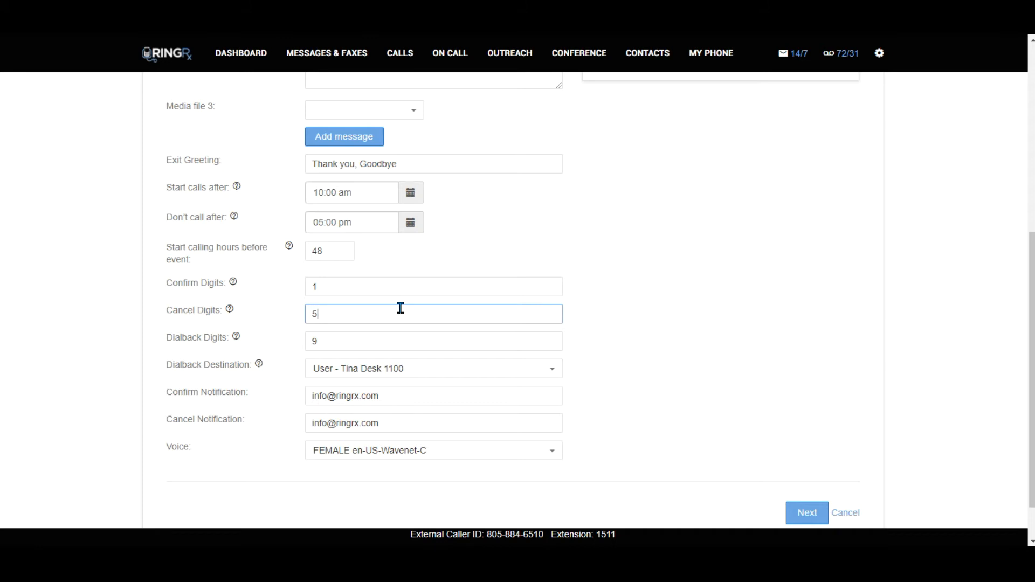
pyautogui.scroll(-2, 601, 325)
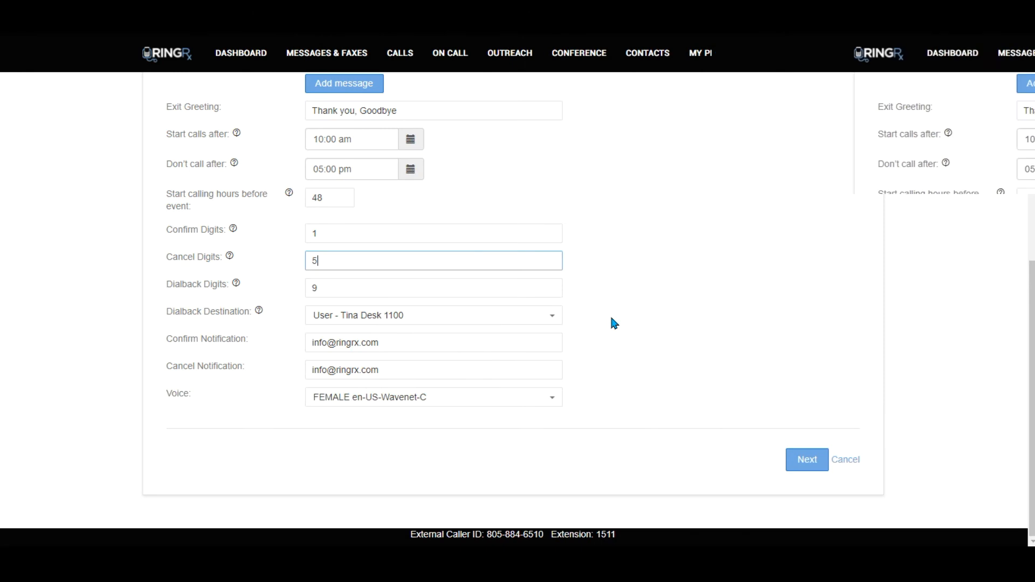
# Advance to the email settings and read through the email text body
pyautogui.click(803, 461)
pyautogui.scroll(2, 407, 337)
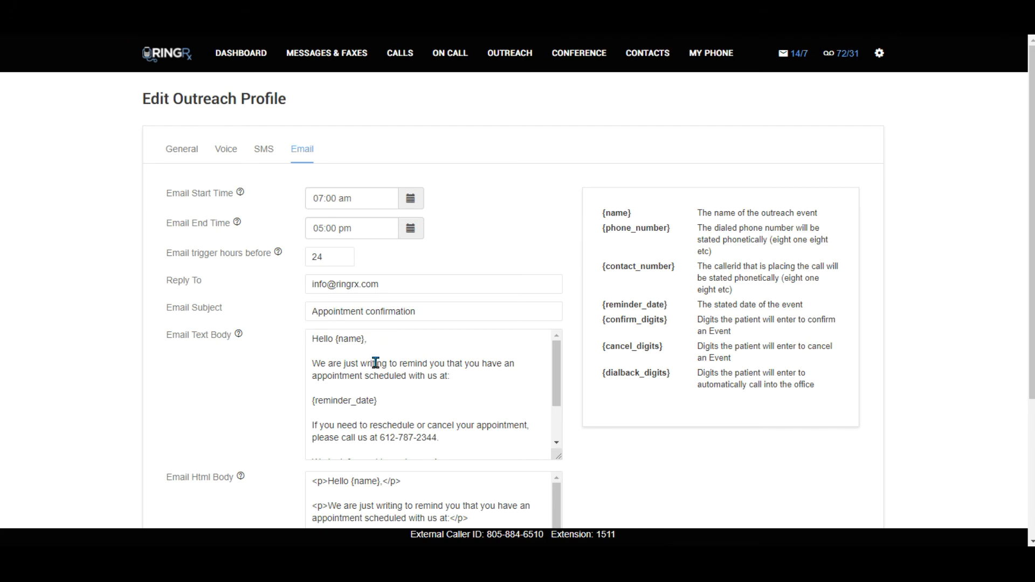
pyautogui.scroll(-2, 377, 365)
pyautogui.scroll(2, 376, 365)
pyautogui.moveTo(556, 376); pyautogui.dragTo(553, 437)
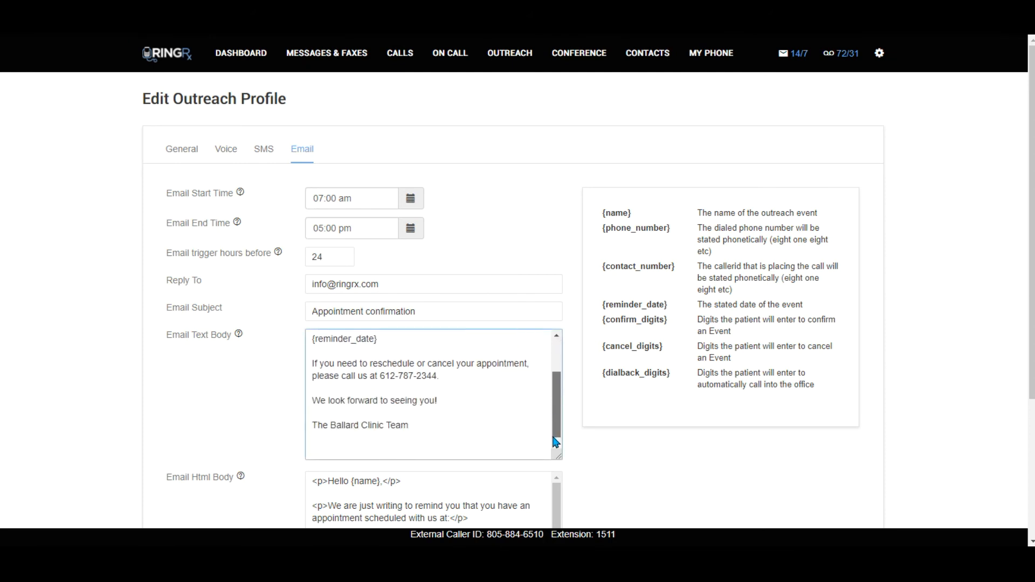
pyautogui.scroll(-3, 556, 442)
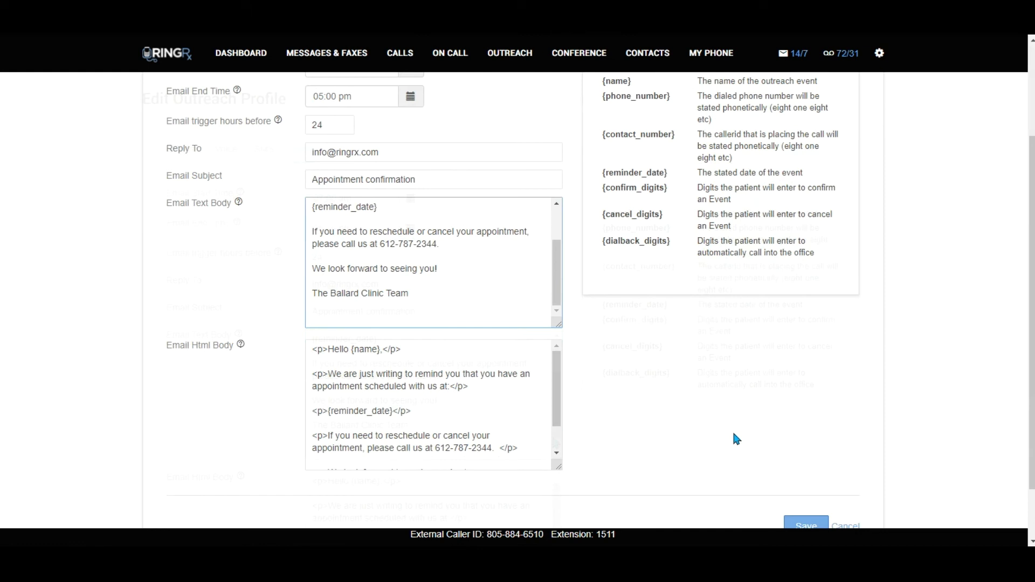
# Save the edited outreach profile and return to the events calendar
pyautogui.click(799, 464)
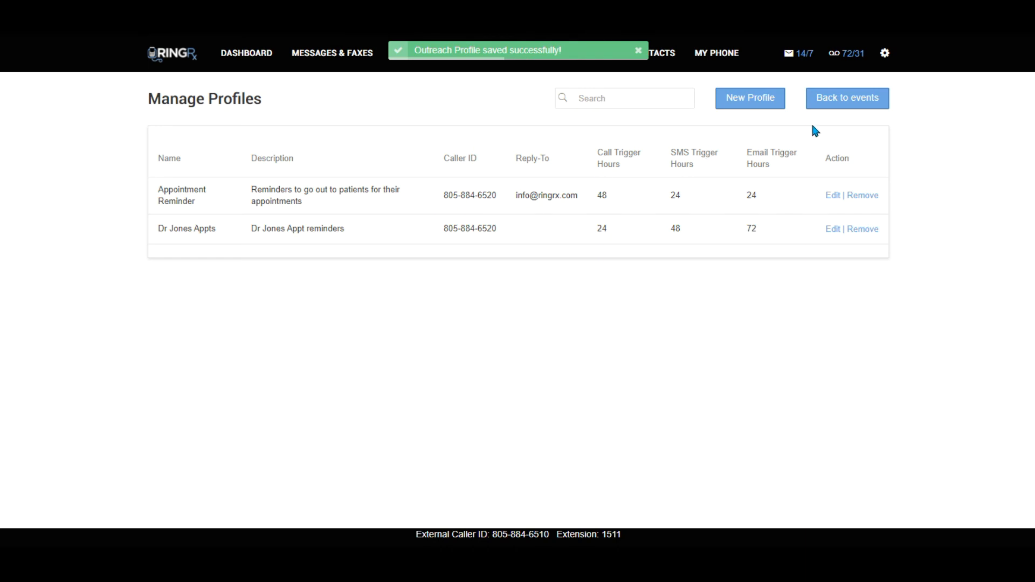
pyautogui.click(837, 98)
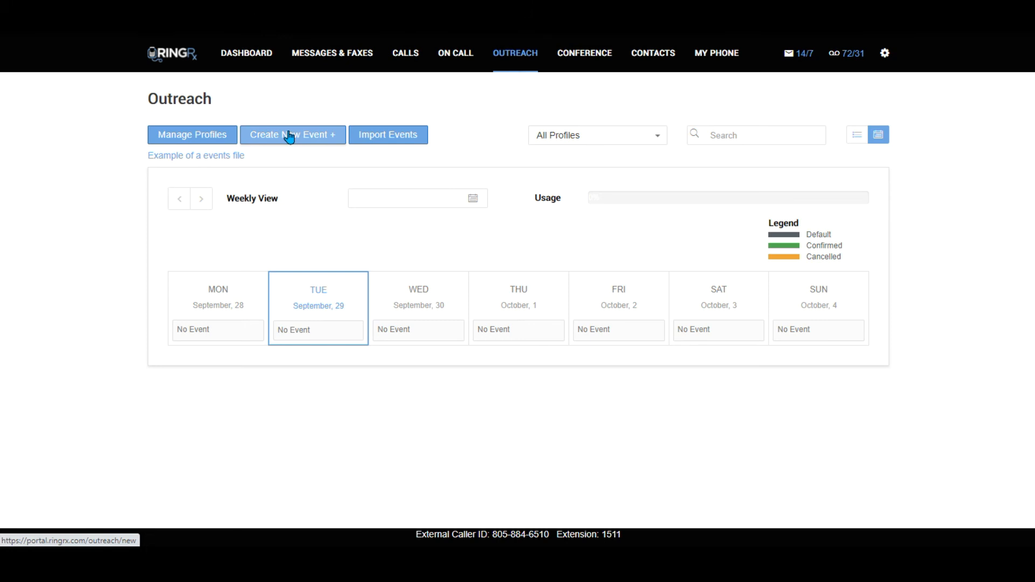
# Start a new outreach event, enter the patient's full name, and choose the Appointment Reminder profile
pyautogui.click(289, 136)
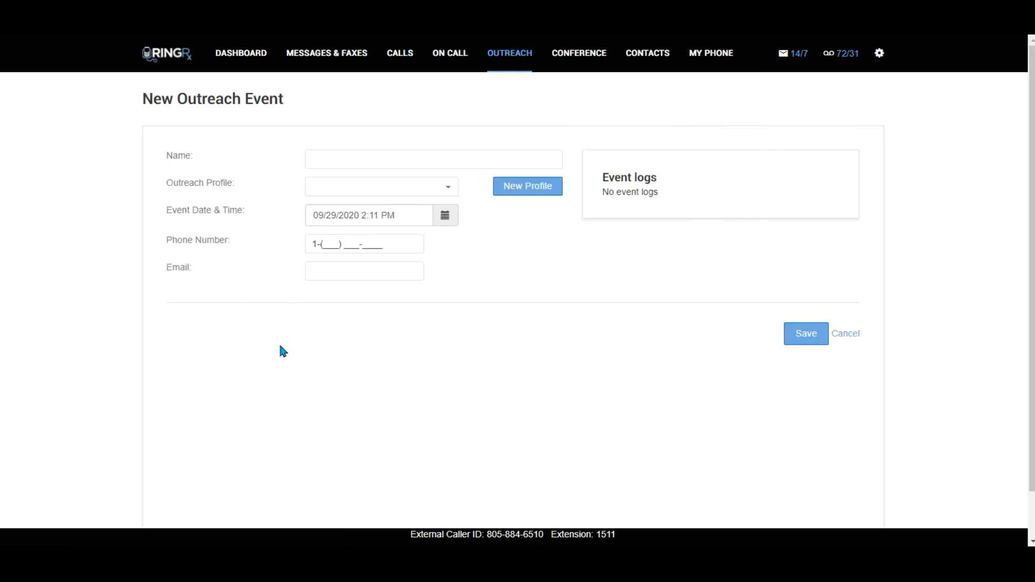
pyautogui.click(324, 155)
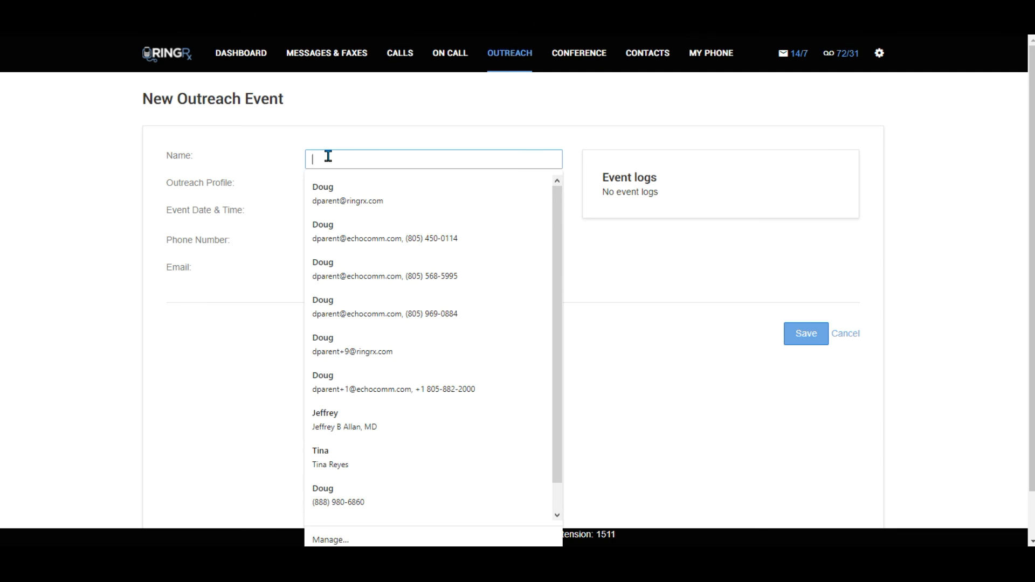
pyautogui.click(248, 184)
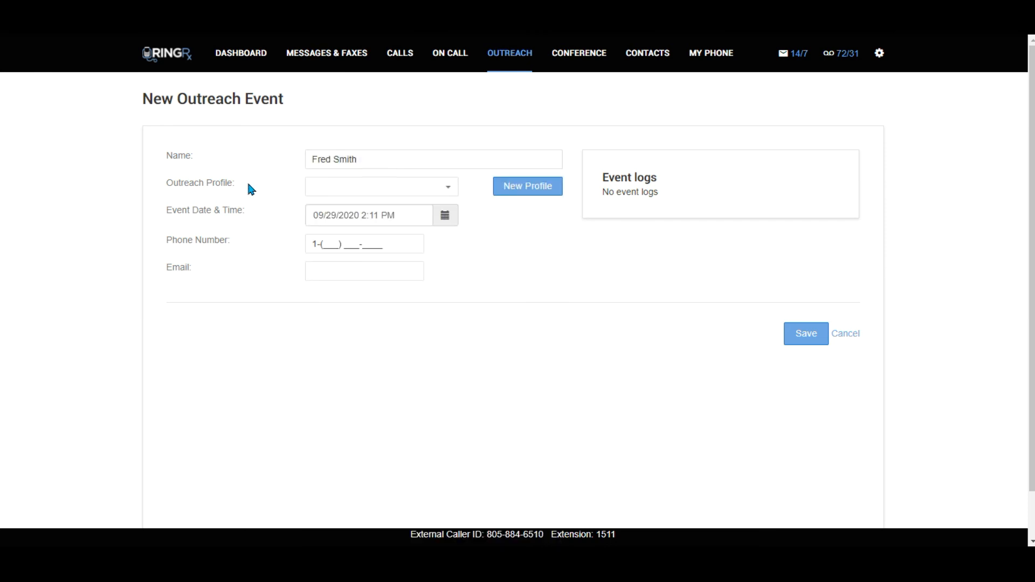
pyautogui.click(340, 189)
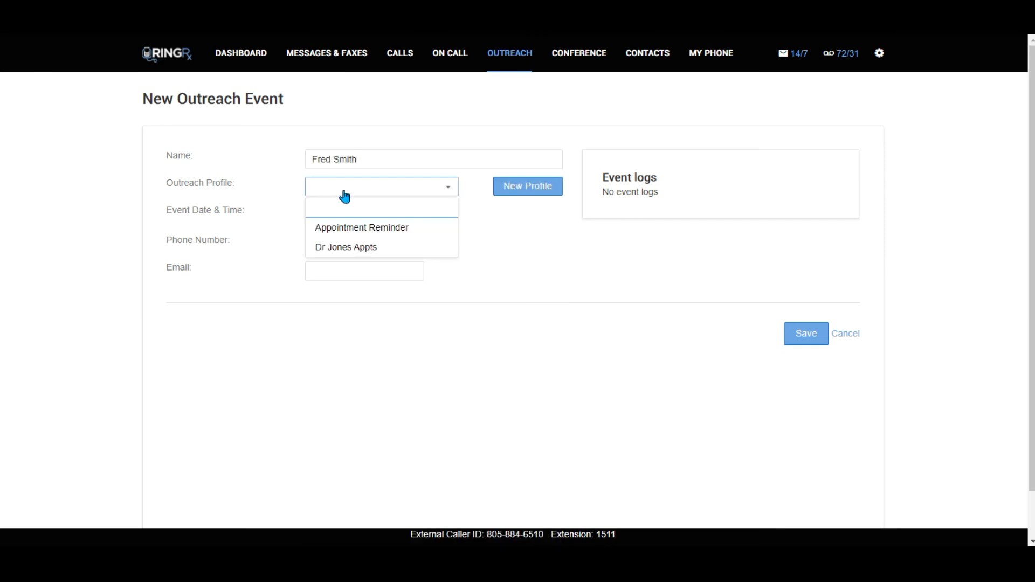
pyautogui.click(347, 228)
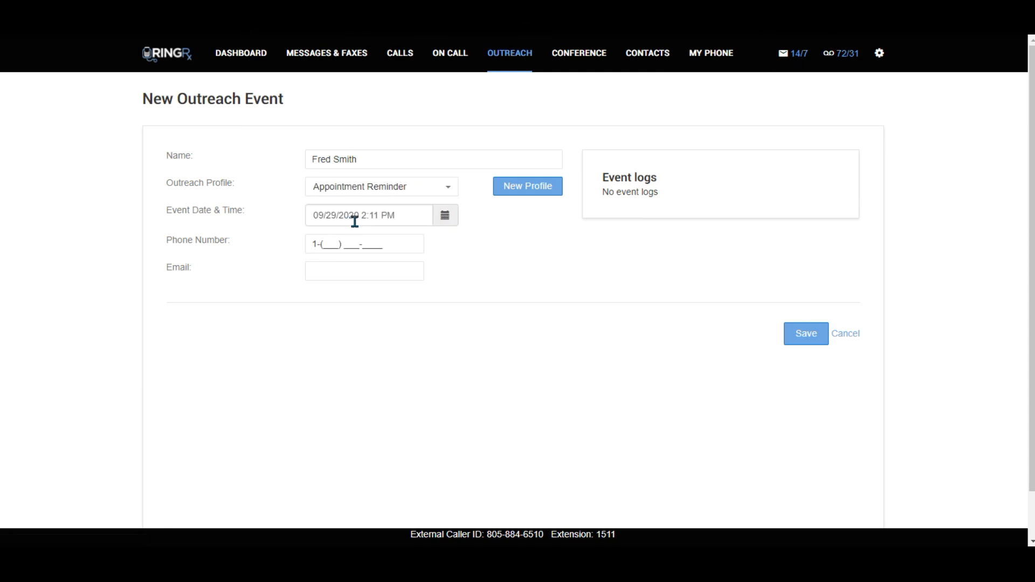
# Set the event date and time to 10/03/2020 2:00 PM
pyautogui.click(444, 219)
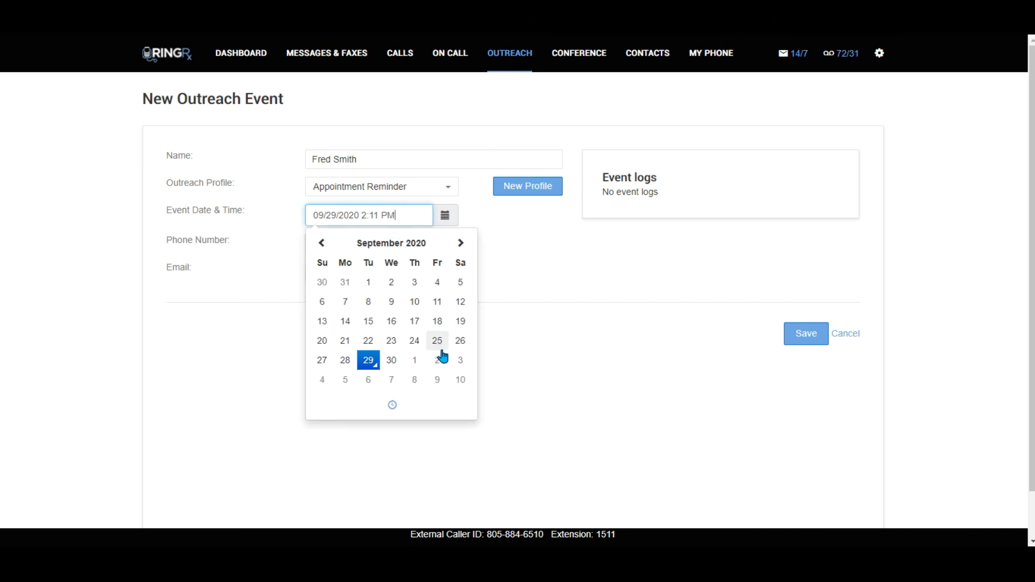
pyautogui.click(458, 362)
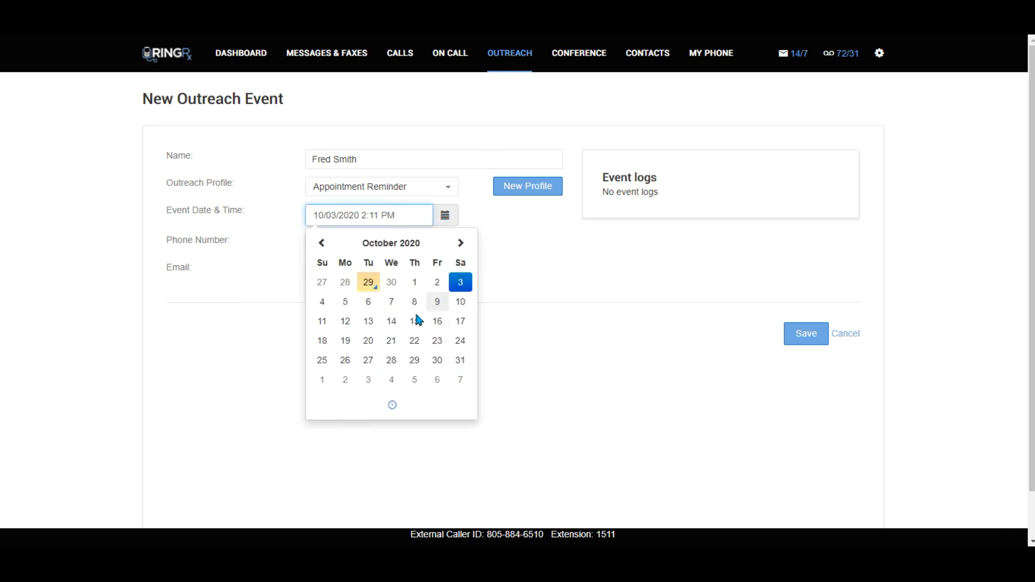
pyautogui.click(393, 405)
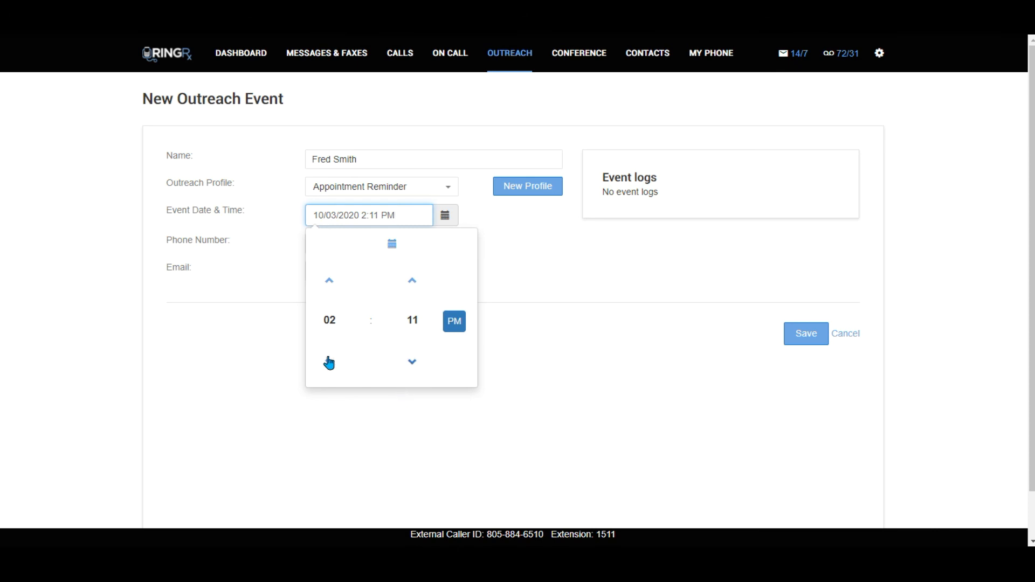
pyautogui.click(409, 364)
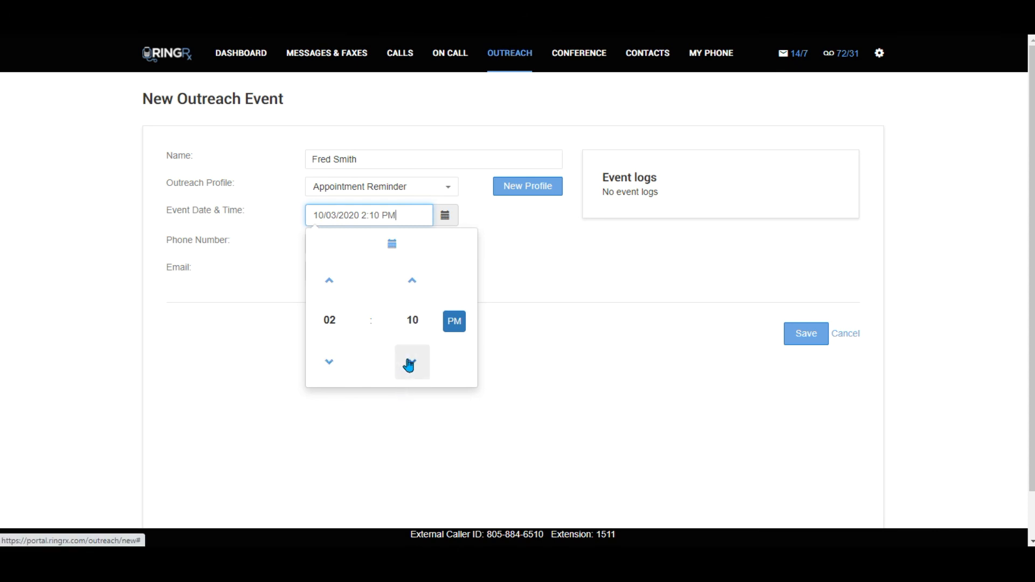
pyautogui.click(413, 320)
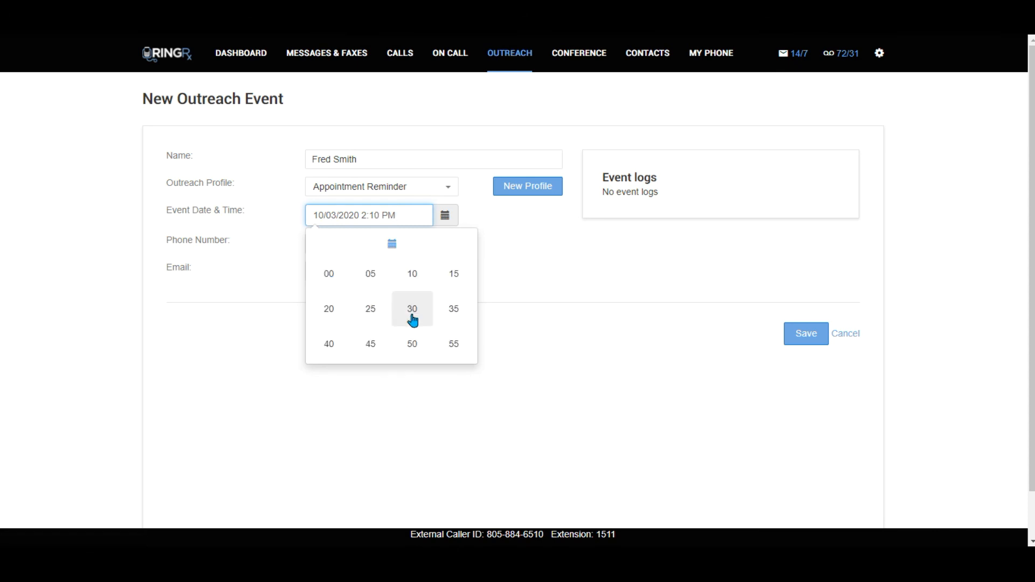
pyautogui.click(333, 277)
pyautogui.click(400, 418)
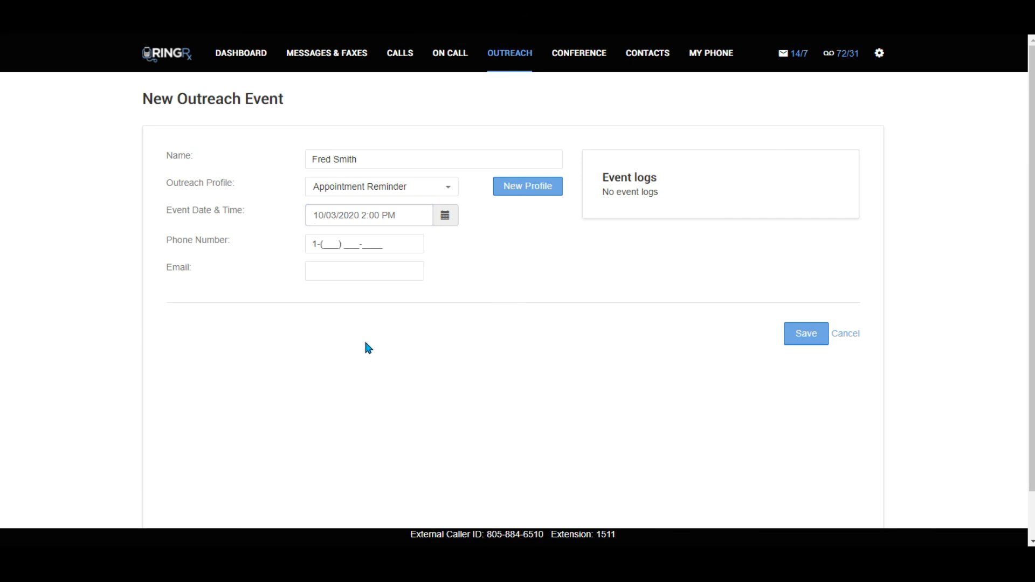
# Enter the patient's phone number and save the new event
pyautogui.click(324, 243)
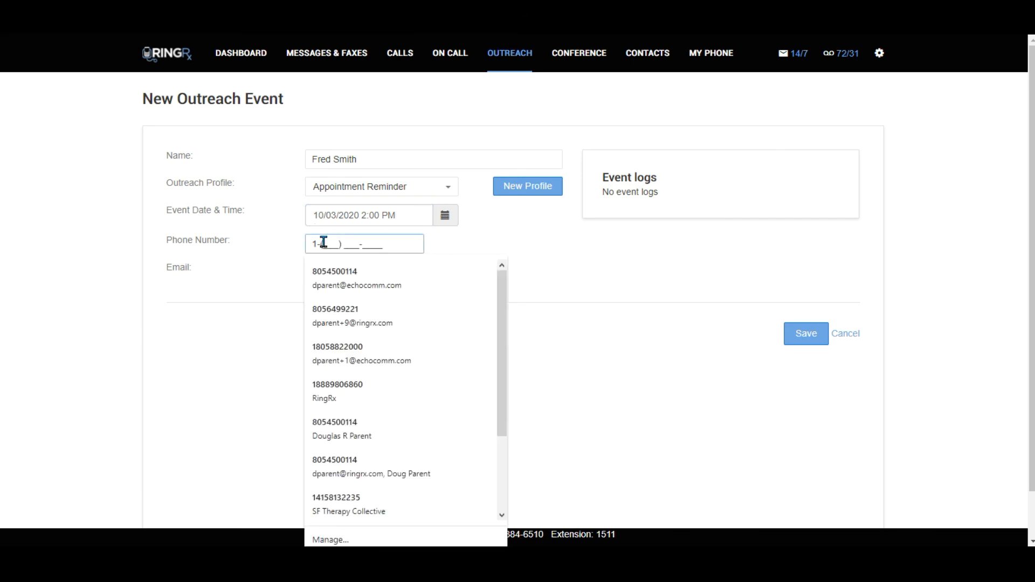
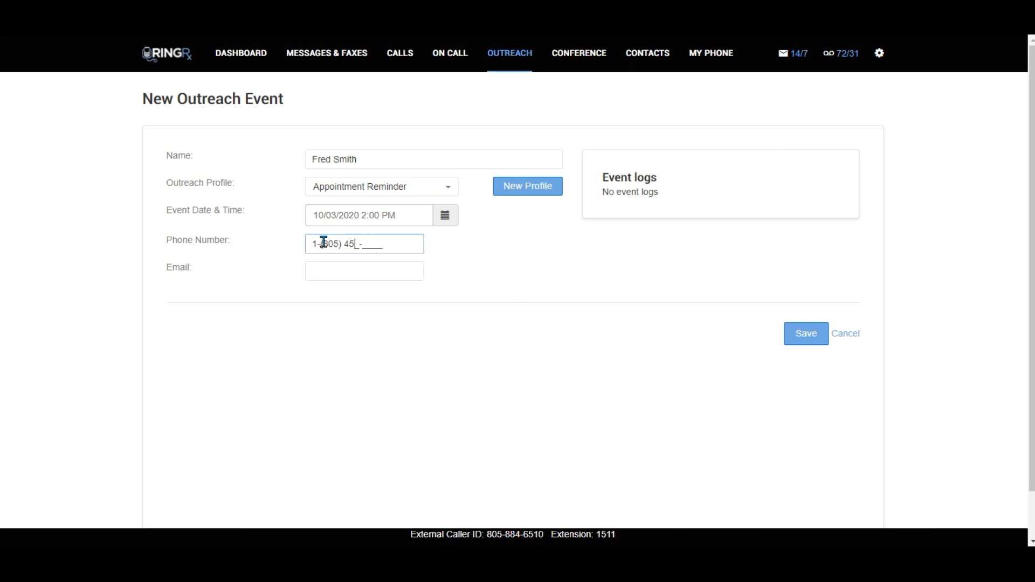
pyautogui.click(805, 337)
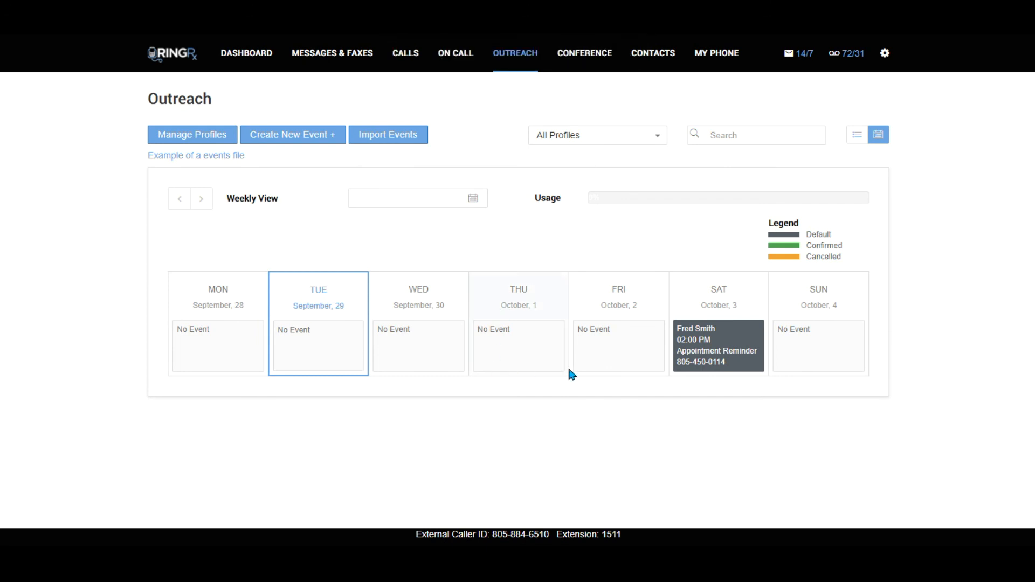
# Reopen the Saturday event, toggle its Voice channel option, and save the change
pyautogui.click(713, 353)
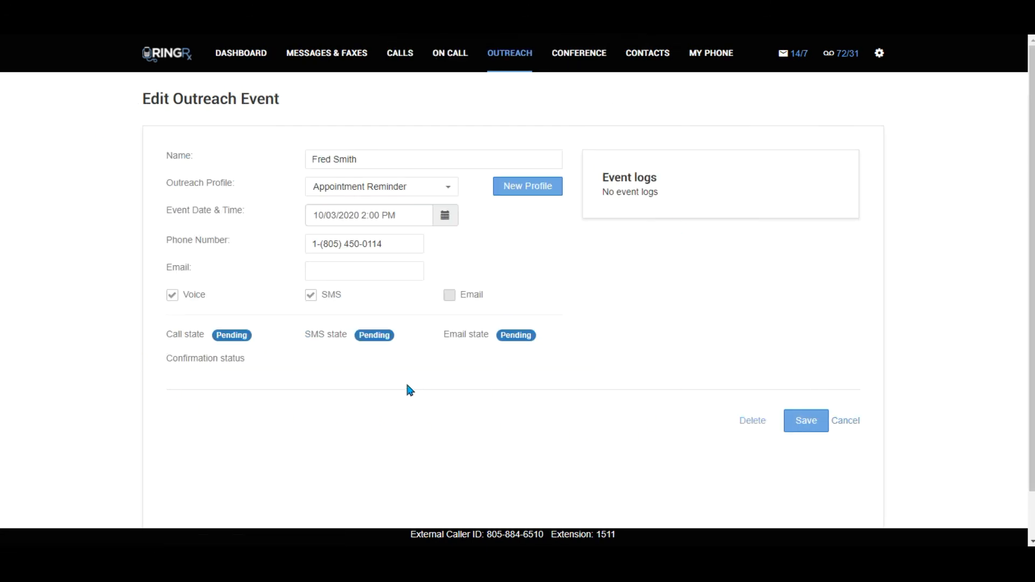
pyautogui.click(173, 298)
pyautogui.click(801, 421)
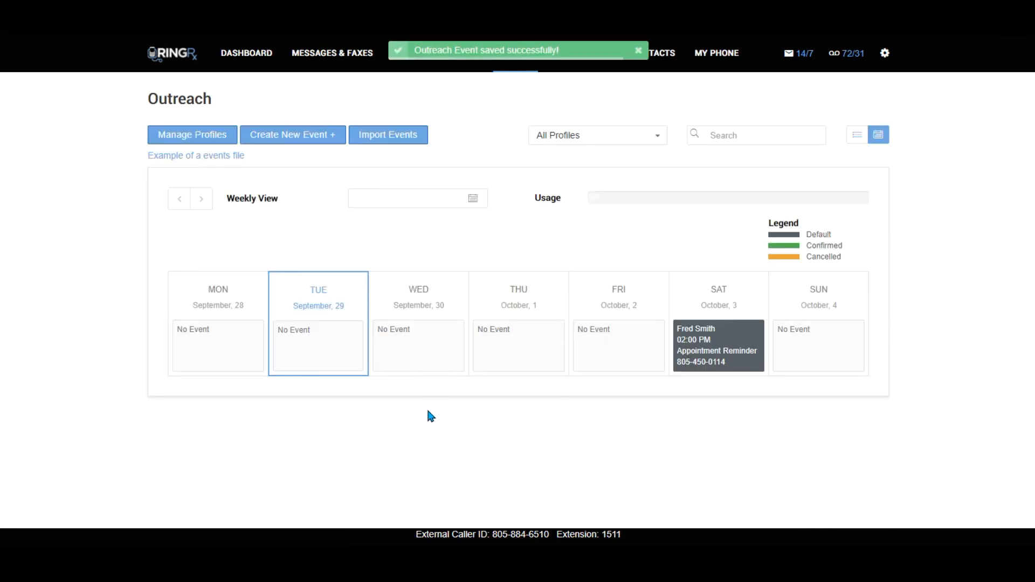